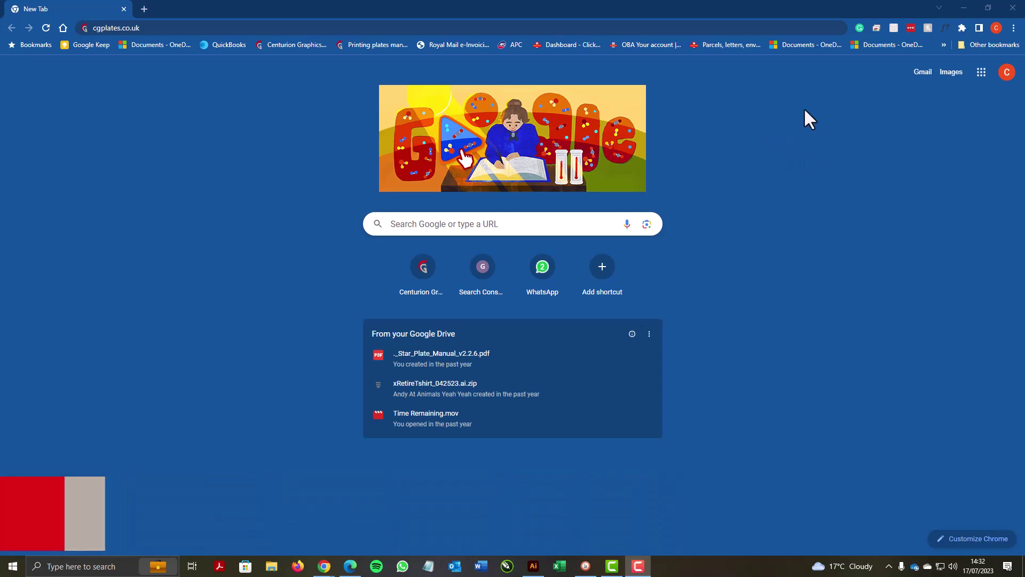
Place the caret at the end of cgplates.co.uk in the new tab's address bar.
{"action": "left_click", "coordinate": [616, 28]}
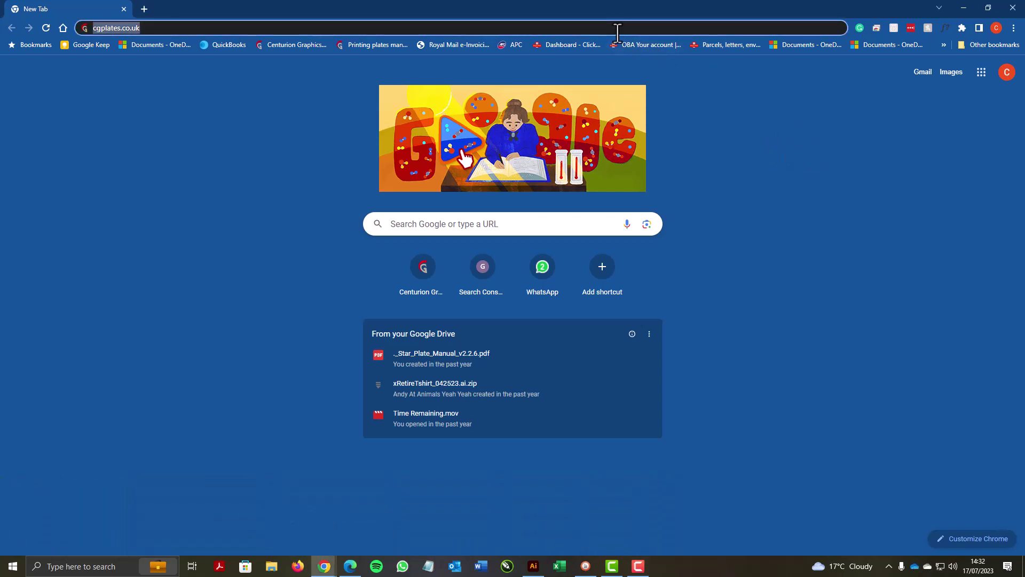
{"action": "left_click", "coordinate": [617, 29]}
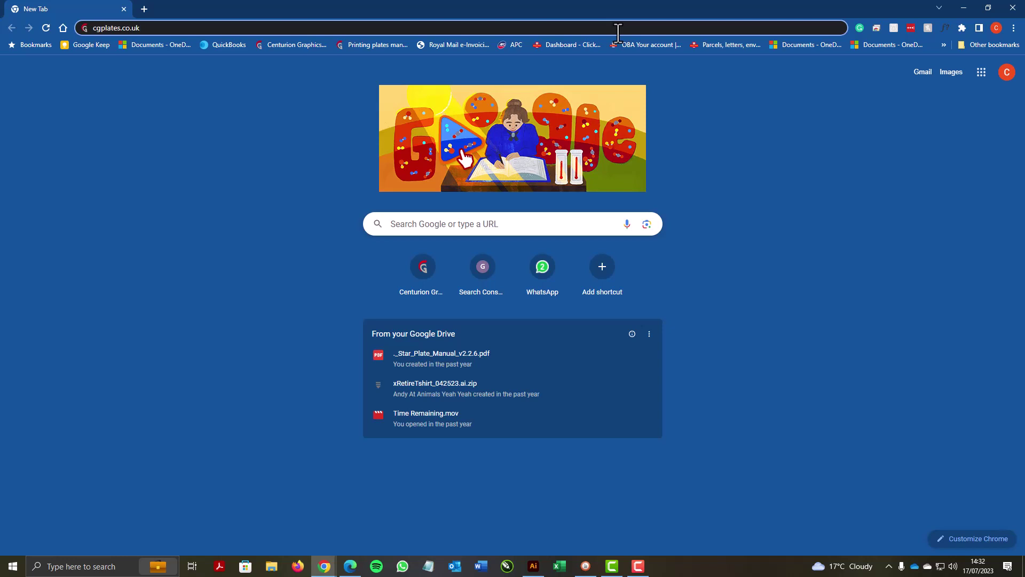
Load cgplates.co.uk and open 16 Gauge Magnesium Plate under Magnesium Hot Foil Printing Plates.
{"action": "key", "text": "Return"}
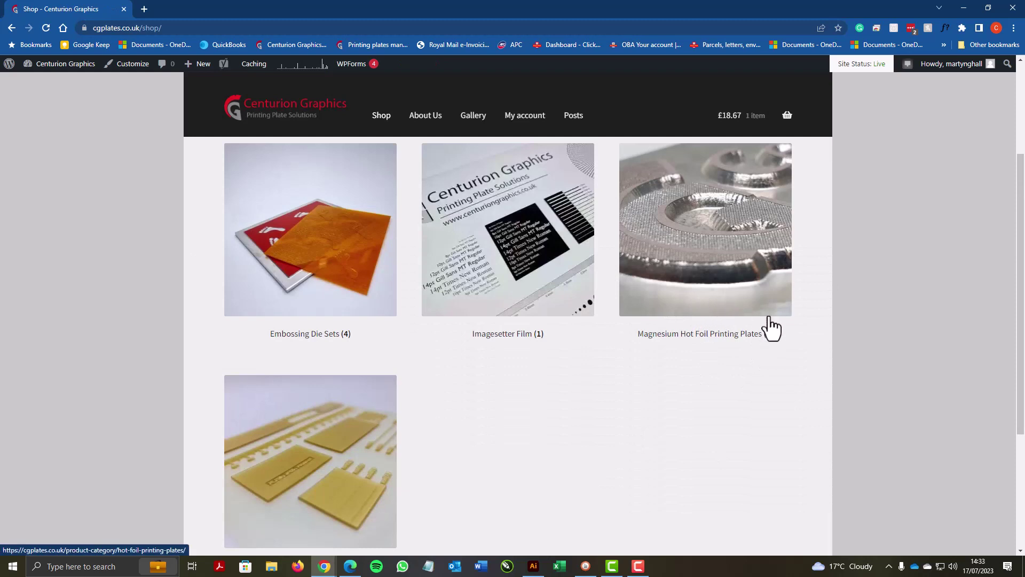
{"action": "left_click", "coordinate": [729, 307]}
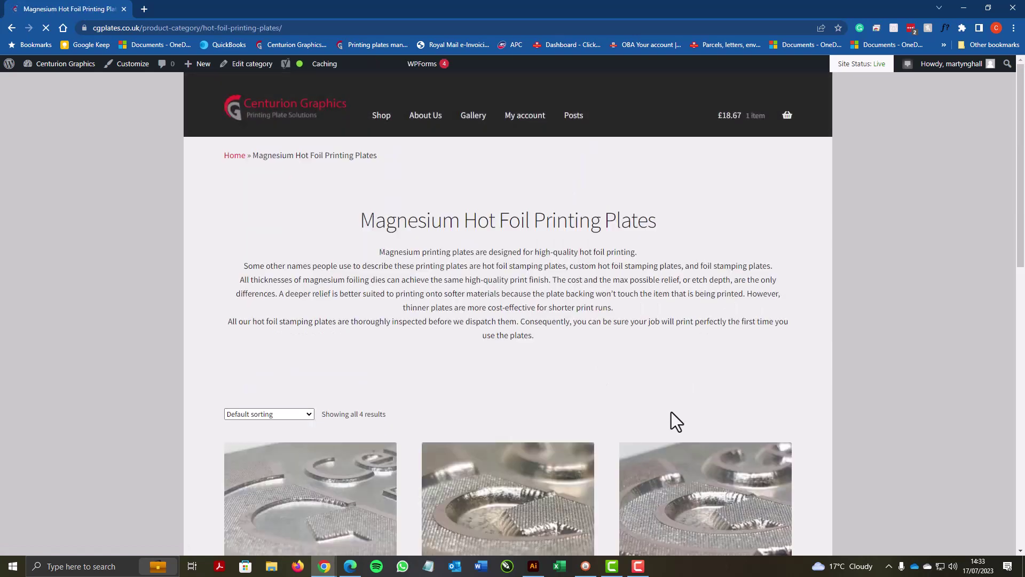
{"action": "scroll", "coordinate": [482, 346], "scroll_direction": "down", "scroll_amount": 2}
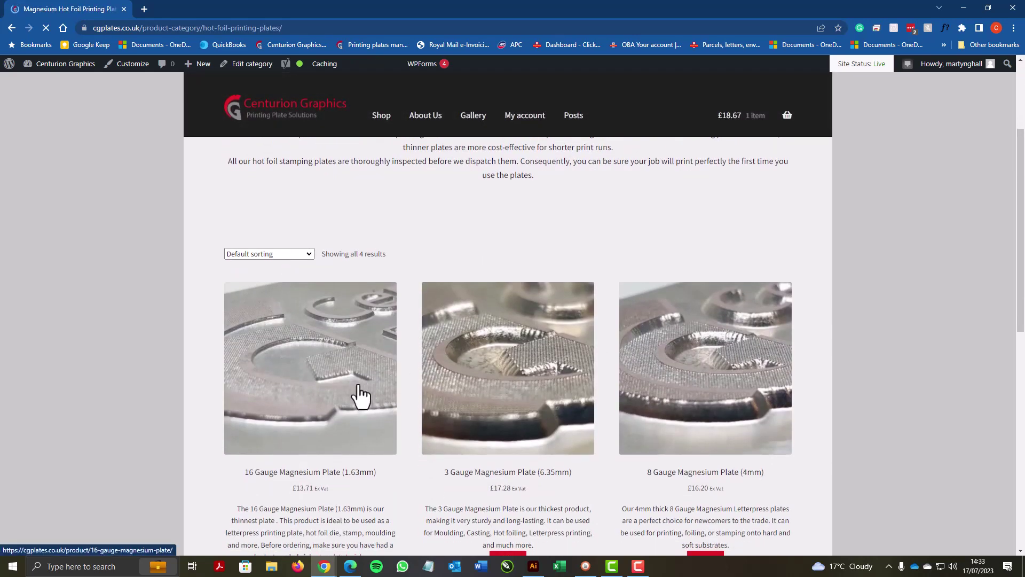
{"action": "left_click", "coordinate": [335, 421]}
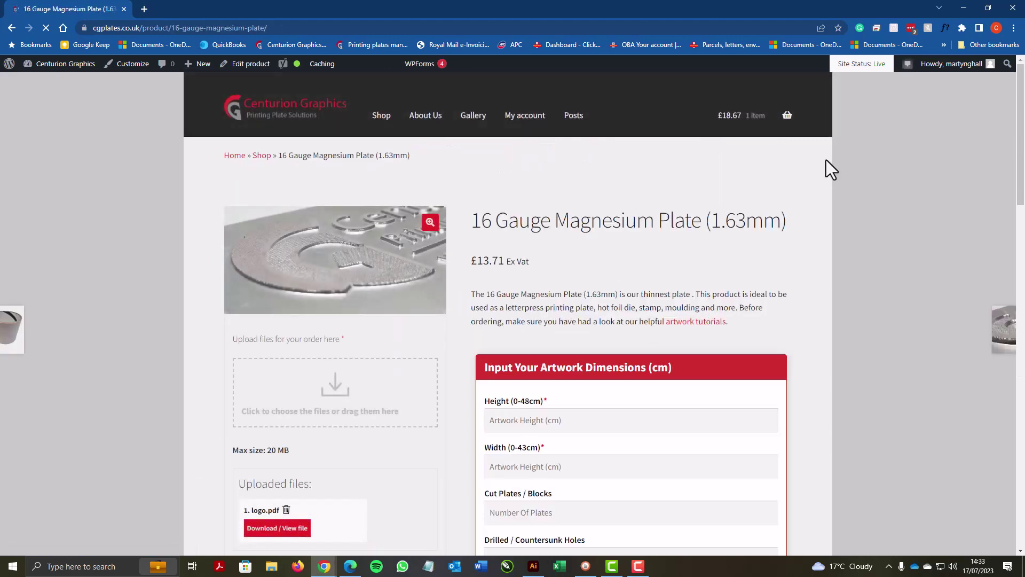
{"action": "scroll", "coordinate": [788, 294], "scroll_direction": "down", "scroll_amount": 2}
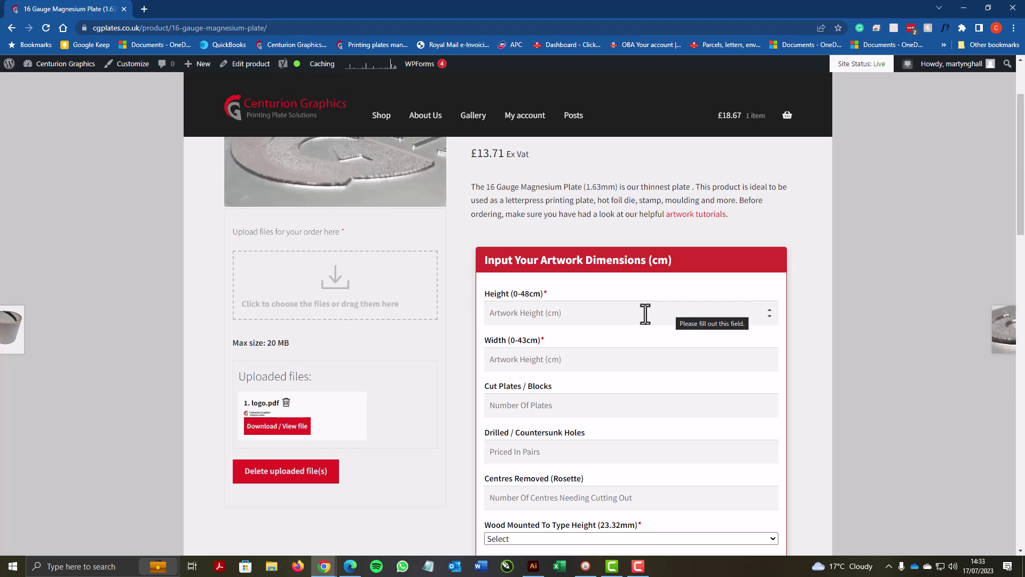
Enter 2 cm in both the Height and Width fields.
{"action": "left_click", "coordinate": [645, 314]}
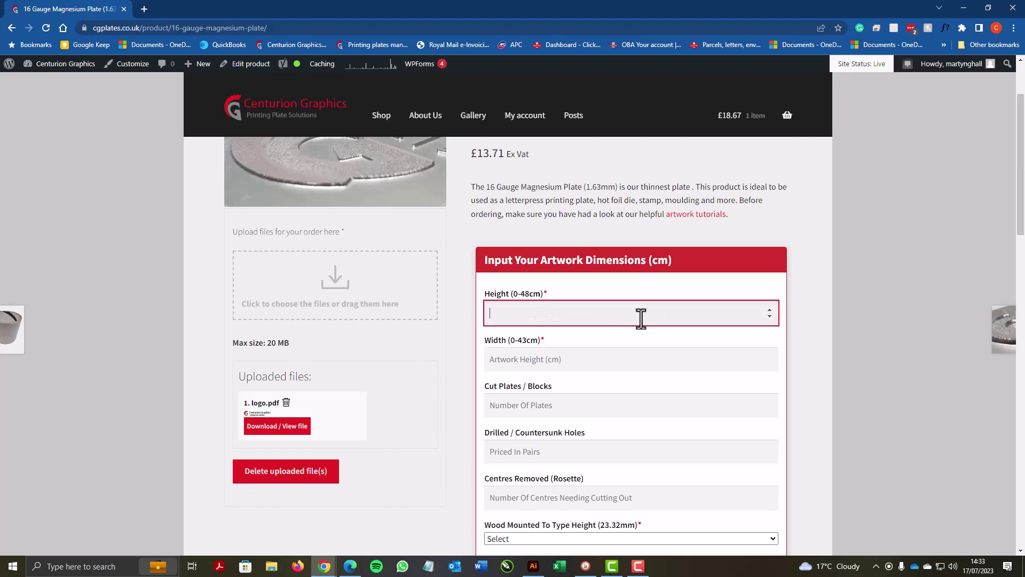
{"action": "type", "text": "2"}
{"action": "left_click", "coordinate": [558, 359]}
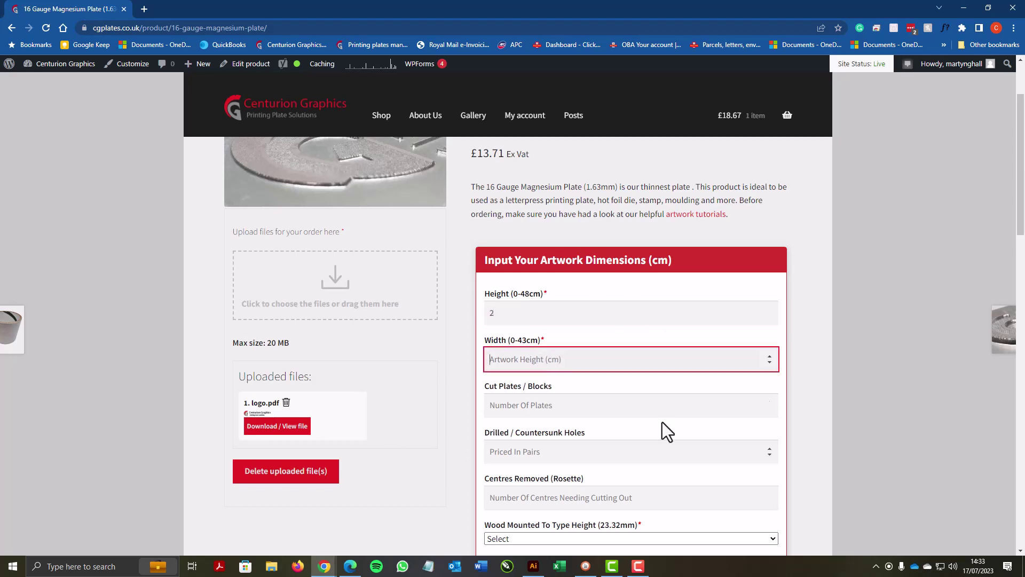
{"action": "type", "text": "2"}
{"action": "scroll", "coordinate": [672, 313], "scroll_direction": "down", "scroll_amount": 1}
{"action": "scroll", "coordinate": [701, 358], "scroll_direction": "up", "scroll_amount": 1}
{"action": "scroll", "coordinate": [579, 348], "scroll_direction": "up", "scroll_amount": 1}
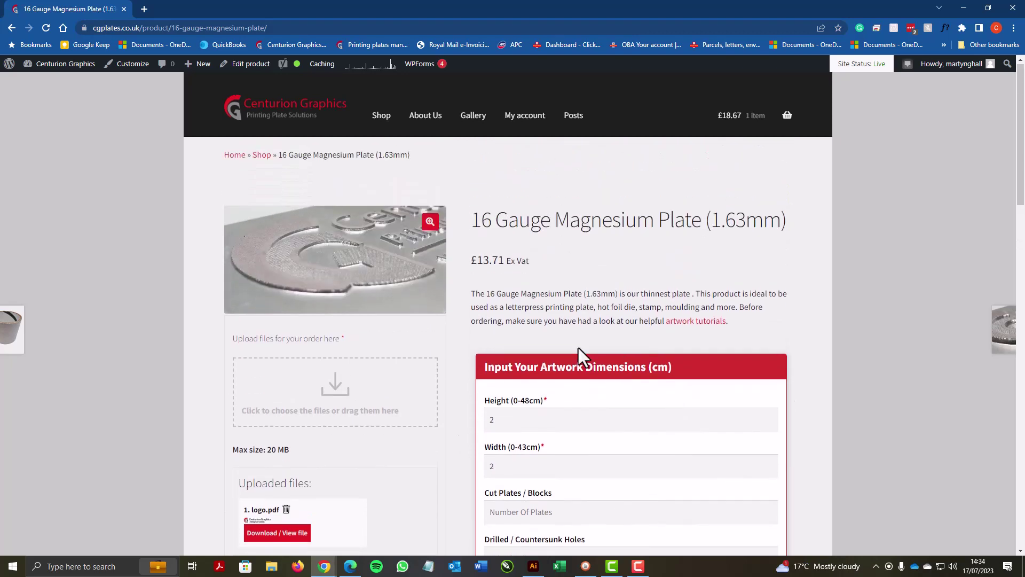
{"action": "scroll", "coordinate": [616, 379], "scroll_direction": "down", "scroll_amount": 2}
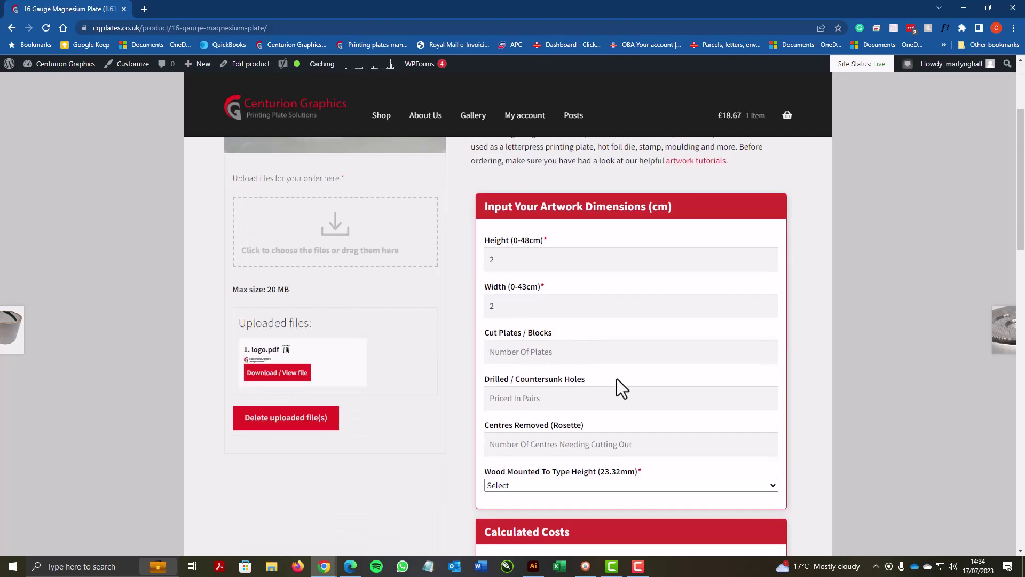
Set Cut Plates / Blocks to 3 and Drilled / Countersunk Holes to 2.
{"action": "left_click", "coordinate": [527, 352]}
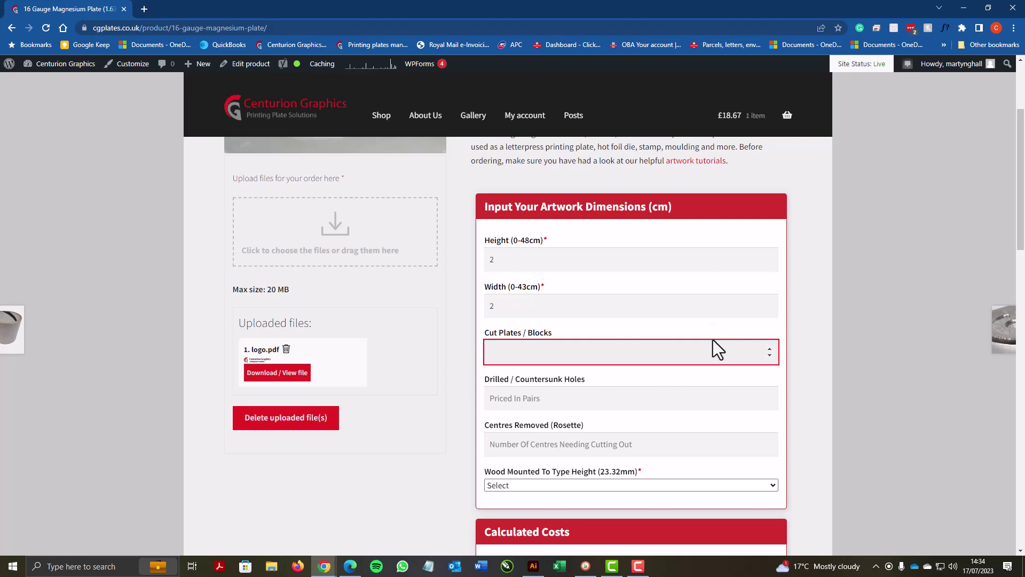
{"action": "type", "text": "3"}
{"action": "scroll", "coordinate": [766, 396], "scroll_direction": "down", "scroll_amount": 1}
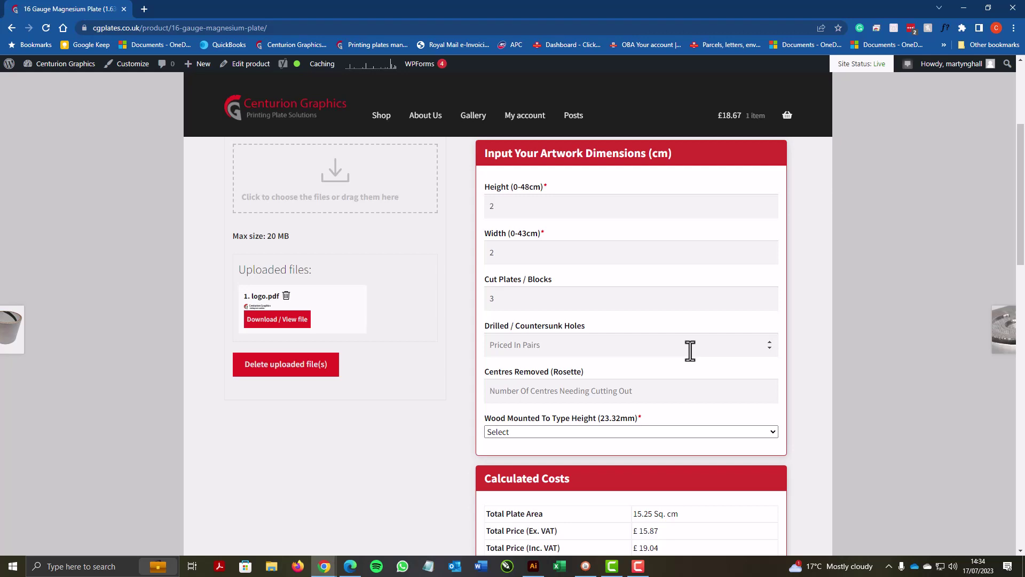
{"action": "left_click", "coordinate": [669, 344]}
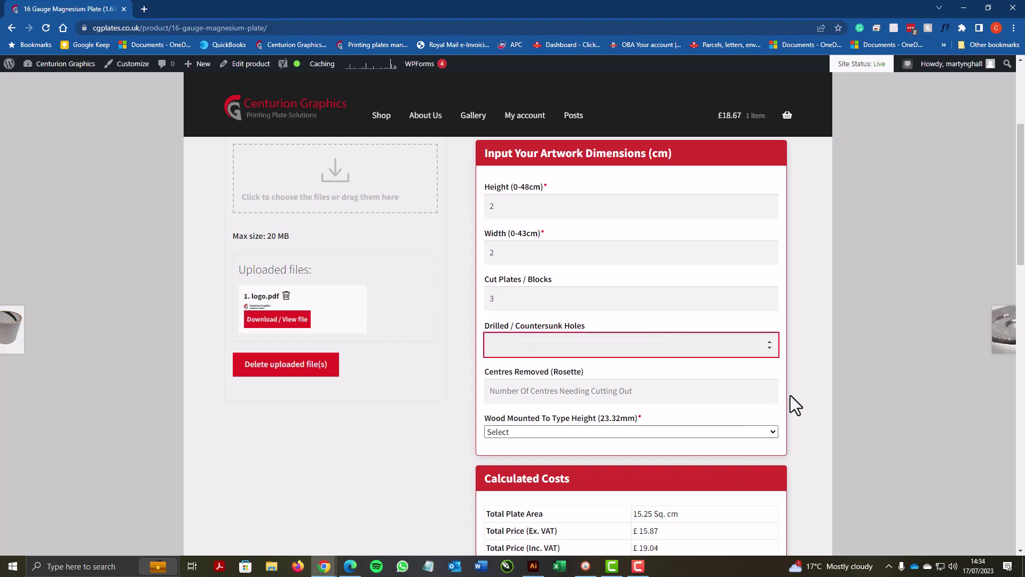
{"action": "type", "text": "2"}
{"action": "left_click", "coordinate": [801, 363]}
{"action": "scroll", "coordinate": [712, 344], "scroll_direction": "down", "scroll_amount": 1}
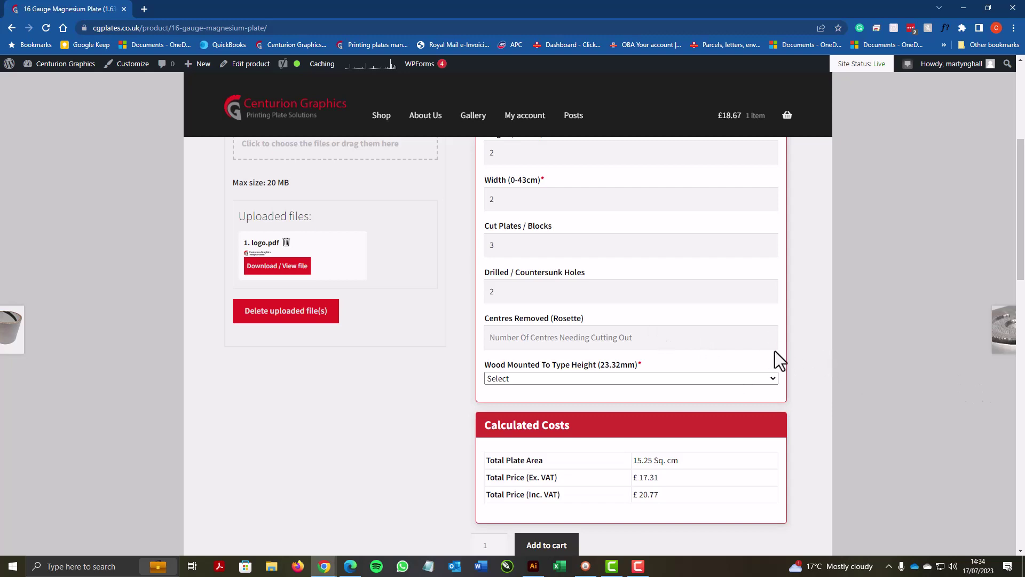
{"action": "left_click", "coordinate": [737, 343]}
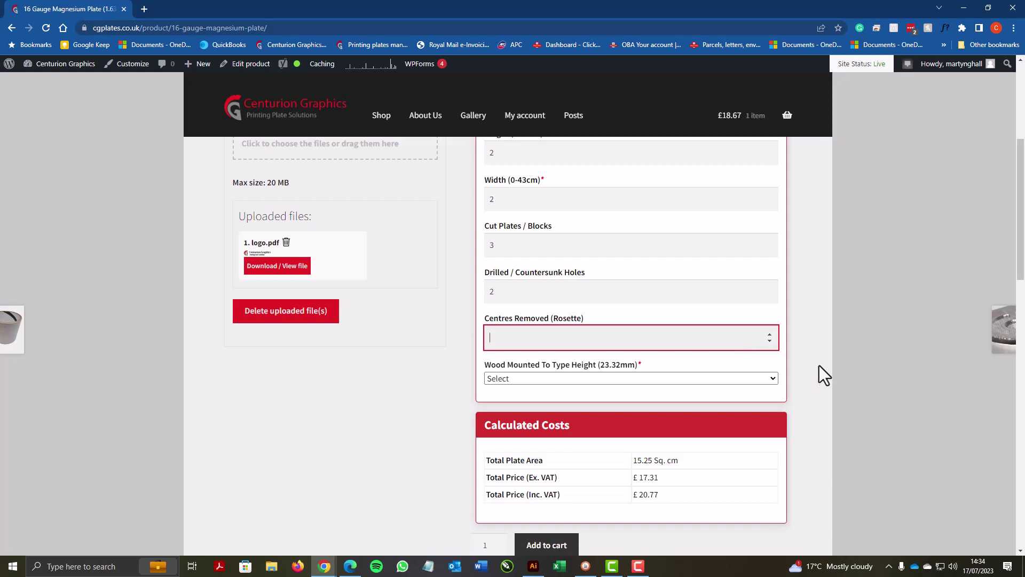
{"action": "type", "text": "3"}
Set Centres Removed (Rosette) to 3 and Wood Mounted To Type Height to No.
{"action": "left_click", "coordinate": [815, 337]}
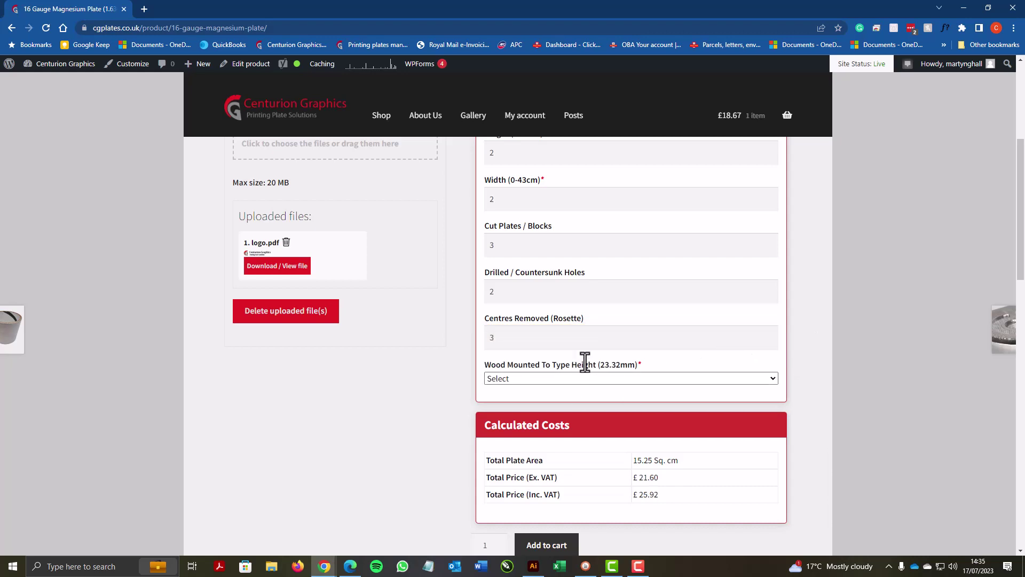
{"action": "left_click", "coordinate": [609, 378]}
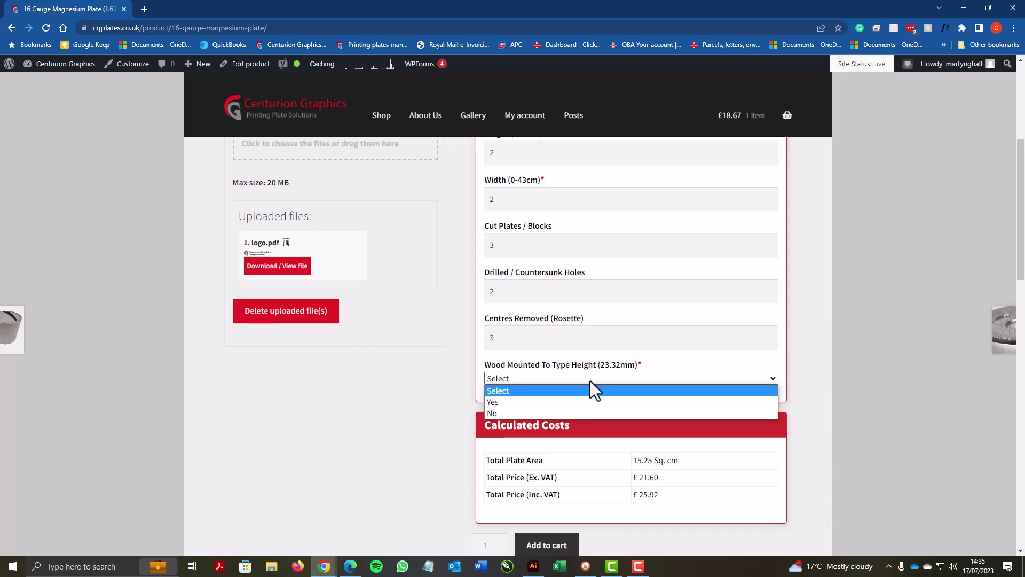
{"action": "left_click", "coordinate": [584, 402]}
{"action": "left_click", "coordinate": [605, 378]}
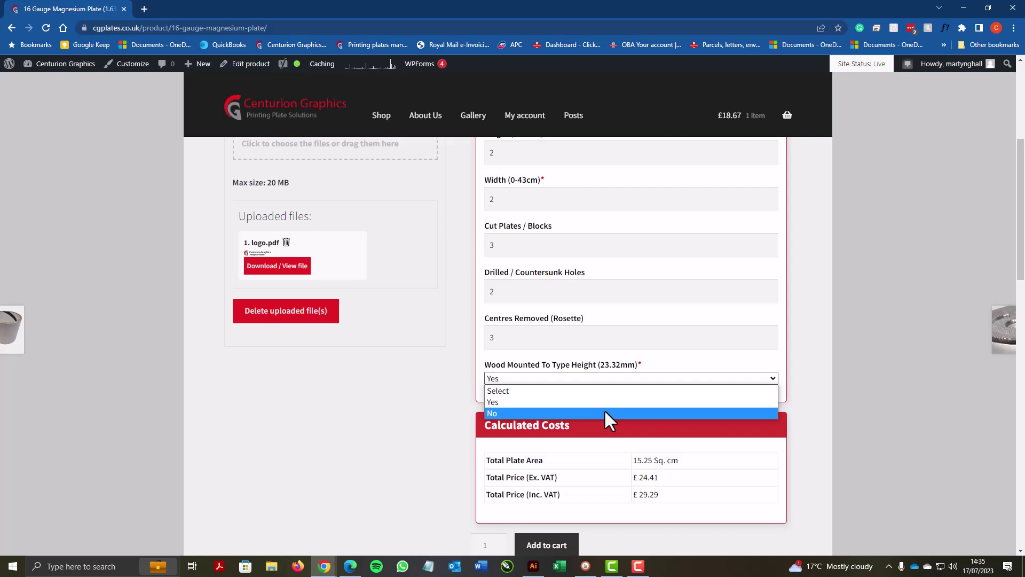
{"action": "left_click", "coordinate": [604, 413]}
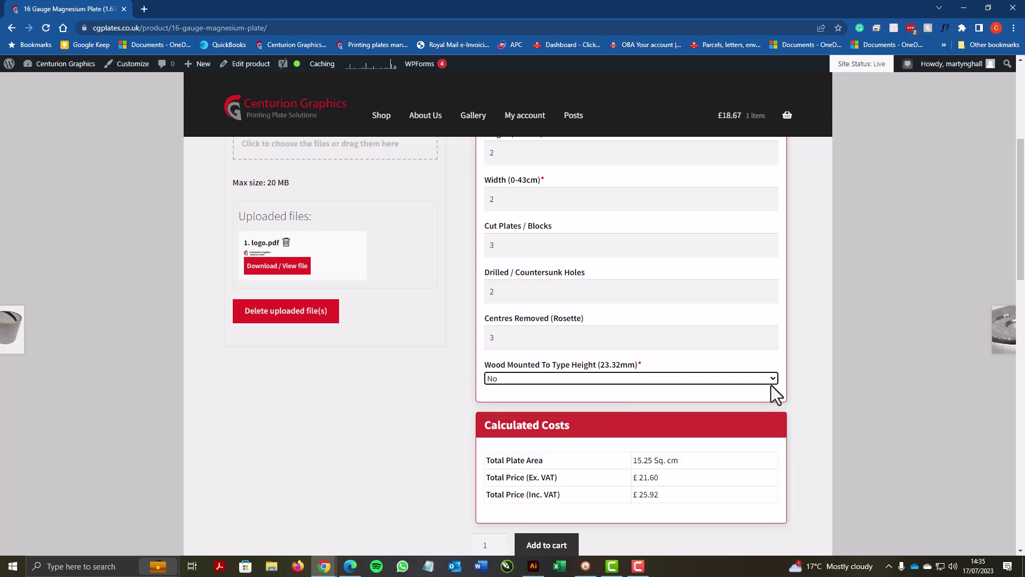
{"action": "scroll", "coordinate": [775, 393], "scroll_direction": "down", "scroll_amount": 1}
{"action": "scroll", "coordinate": [413, 277], "scroll_direction": "up", "scroll_amount": 2}
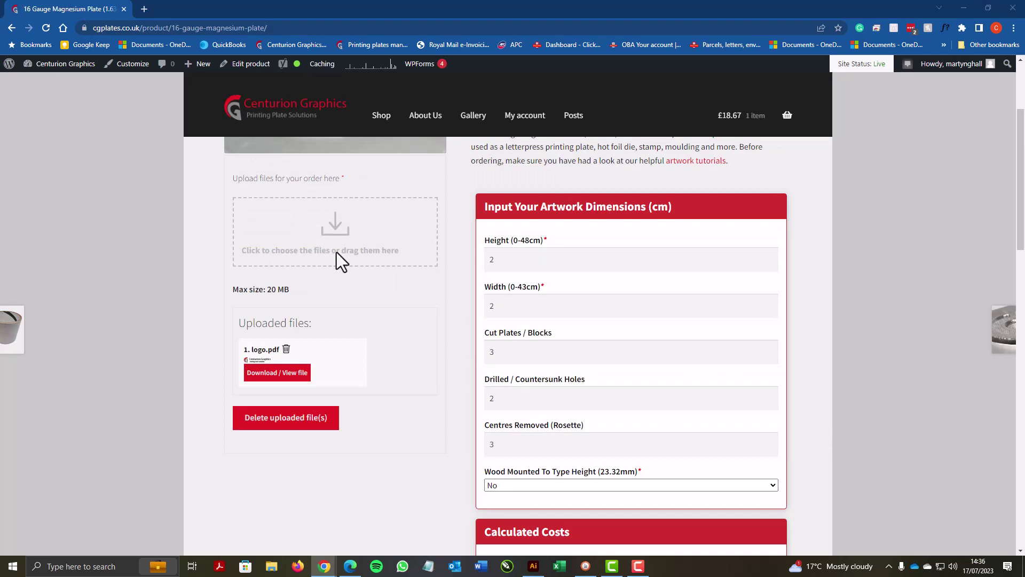
Upload logo.pdf as the order artwork and add the plate to the cart.
{"action": "left_click", "coordinate": [336, 252]}
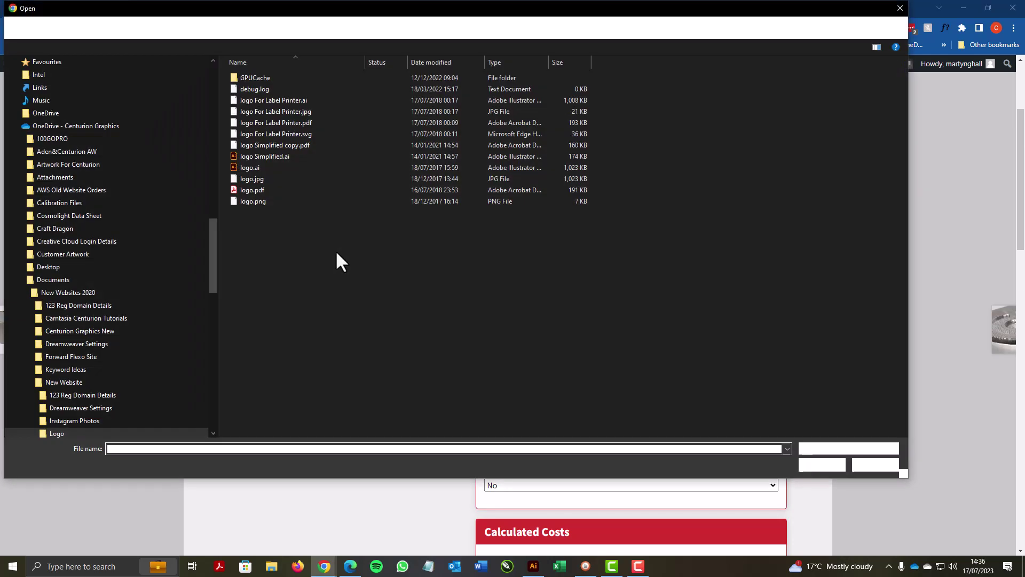
{"action": "left_click", "coordinate": [392, 193]}
{"action": "left_click", "coordinate": [821, 465]}
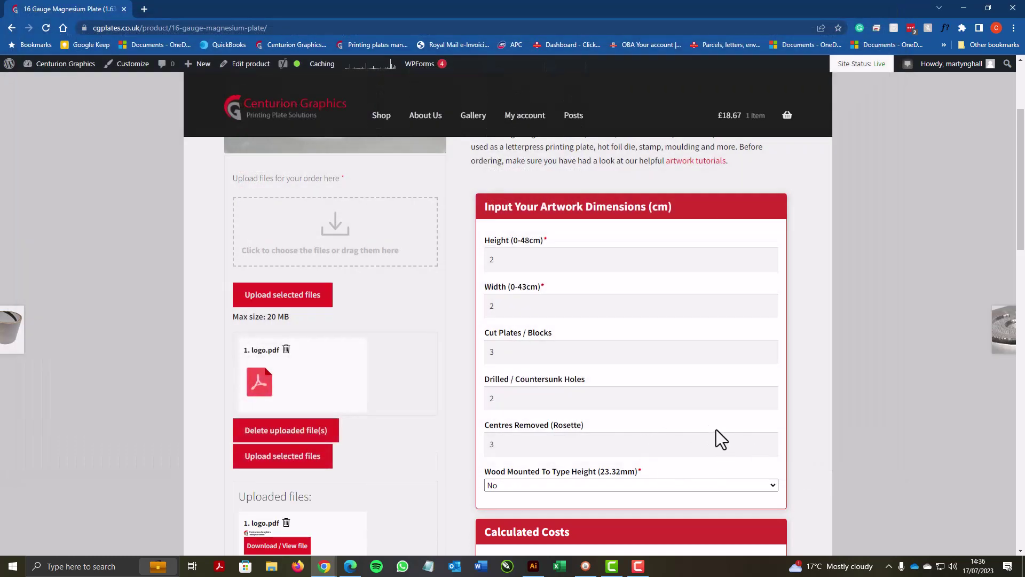
{"action": "scroll", "coordinate": [459, 396], "scroll_direction": "down", "scroll_amount": 2}
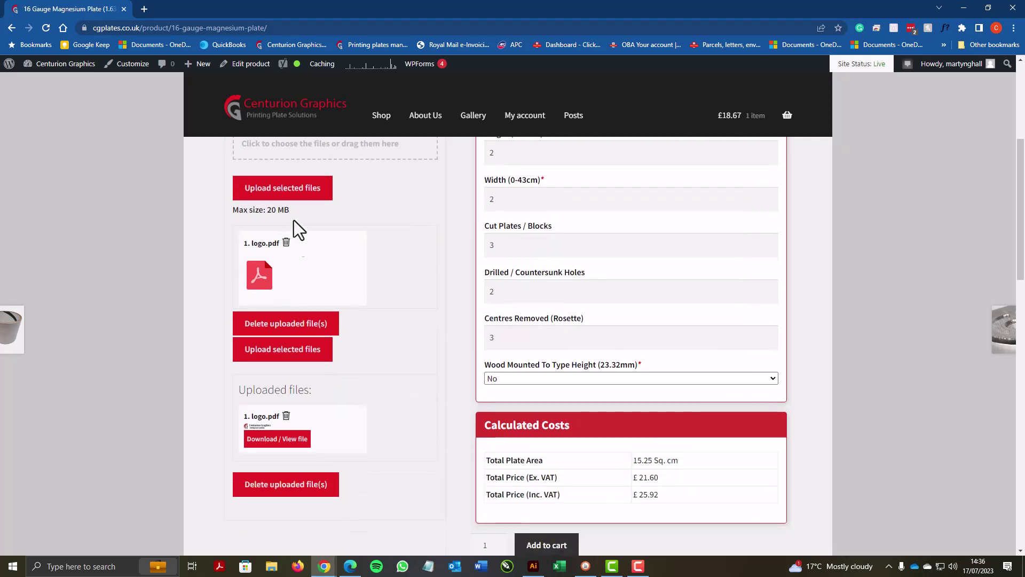
{"action": "left_click", "coordinate": [283, 349]}
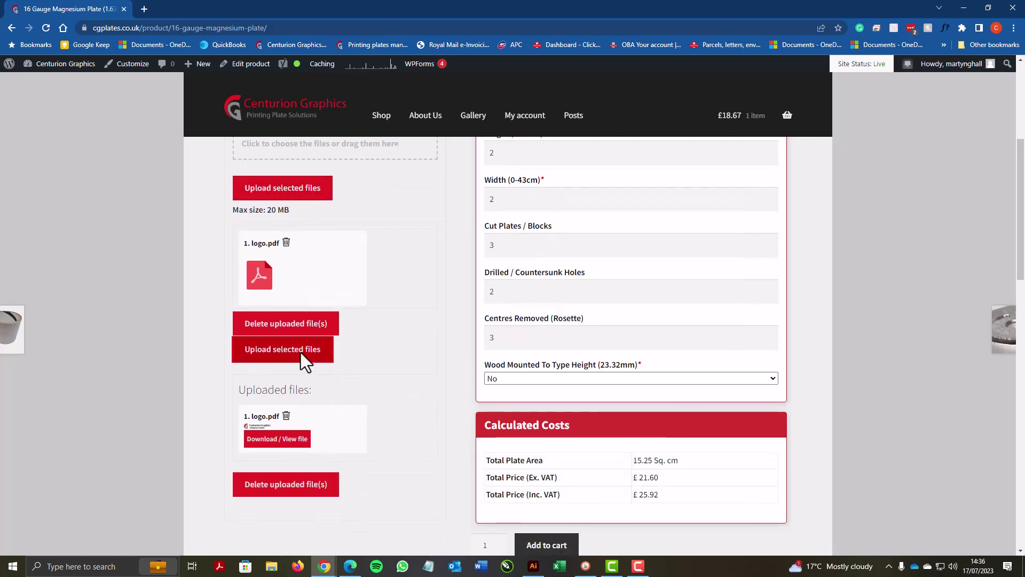
{"action": "scroll", "coordinate": [477, 382], "scroll_direction": "up", "scroll_amount": 1}
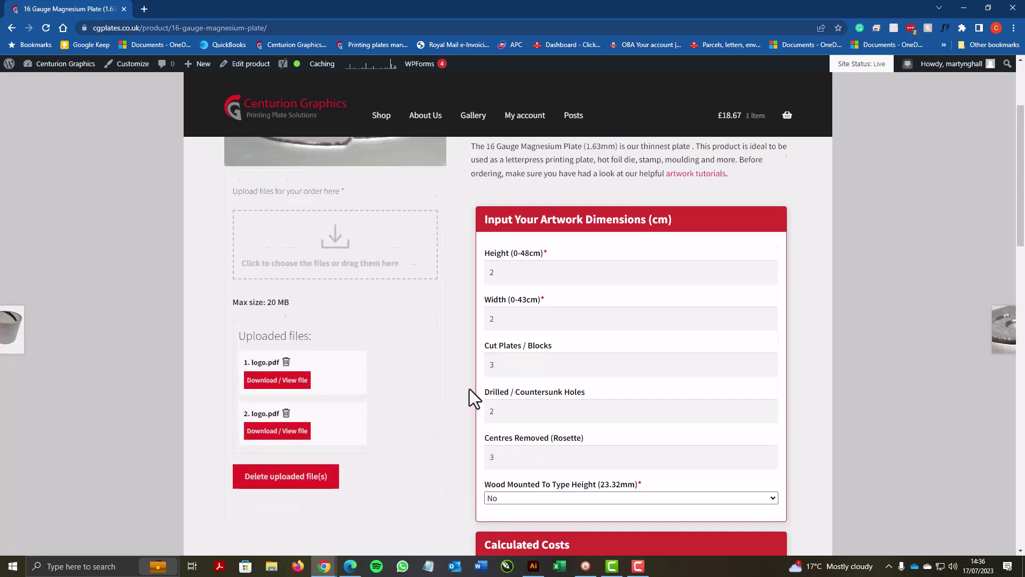
{"action": "scroll", "coordinate": [470, 389], "scroll_direction": "down", "scroll_amount": 3}
{"action": "left_click", "coordinate": [545, 358]}
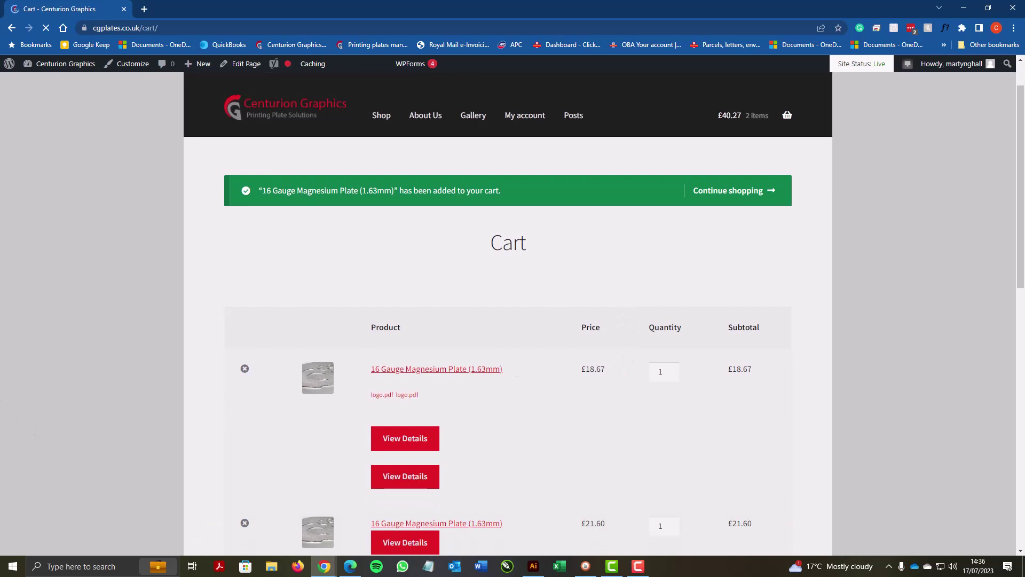
{"action": "scroll", "coordinate": [584, 379], "scroll_direction": "down", "scroll_amount": 5}
{"action": "scroll", "coordinate": [669, 415], "scroll_direction": "down", "scroll_amount": 5}
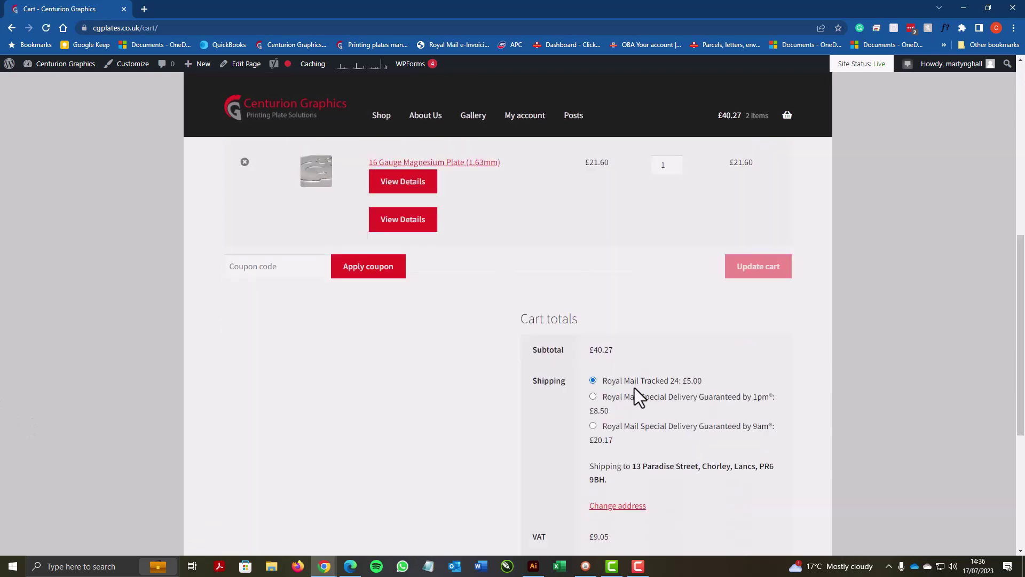
Choose Royal Mail Special Delivery Guaranteed by 9am shipping (£20.17) for a £72.52 total.
{"action": "left_click", "coordinate": [593, 396]}
{"action": "left_click", "coordinate": [593, 426]}
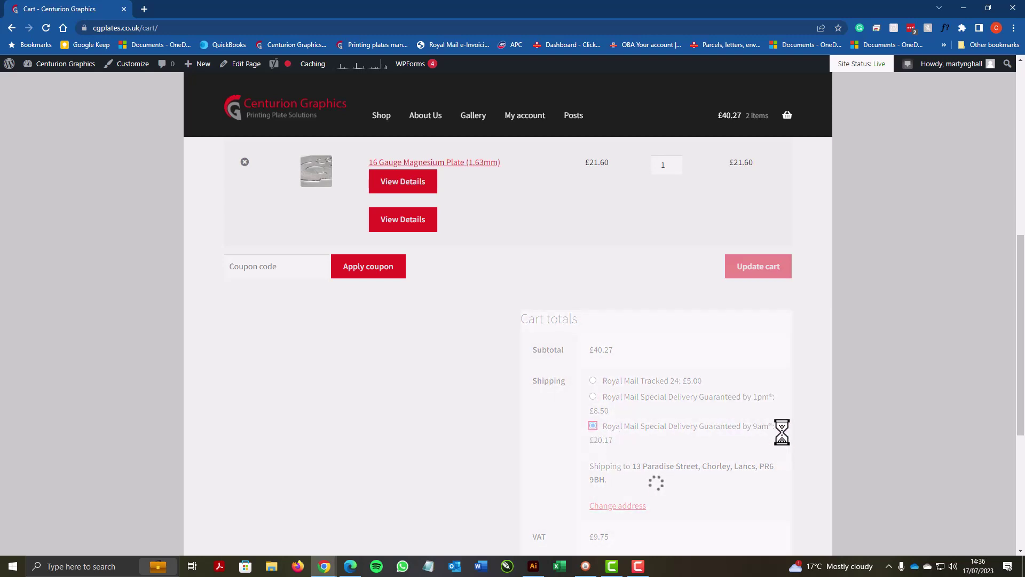
{"action": "scroll", "coordinate": [831, 415], "scroll_direction": "down", "scroll_amount": 2}
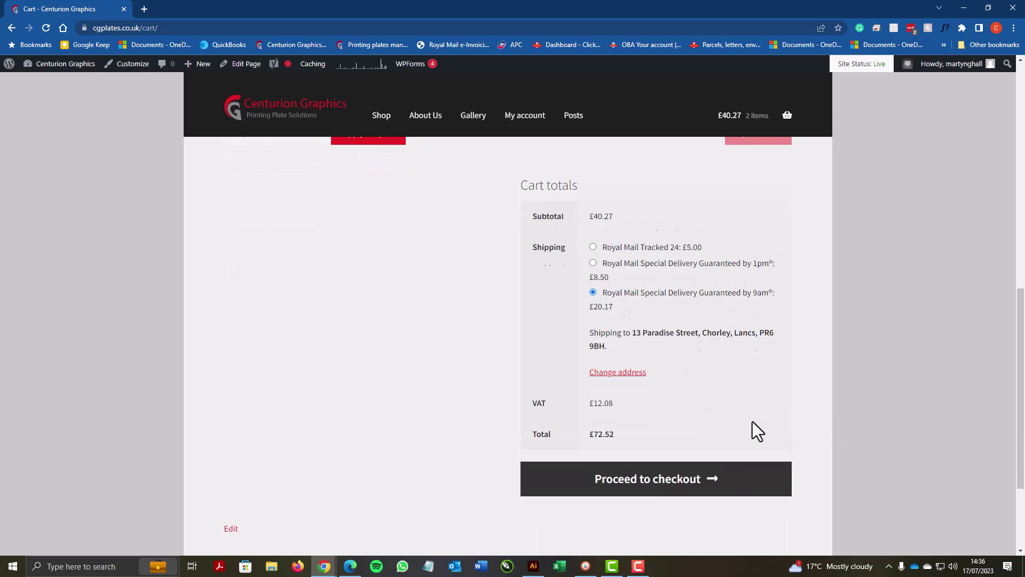
{"action": "scroll", "coordinate": [752, 422], "scroll_direction": "down", "scroll_amount": 1}
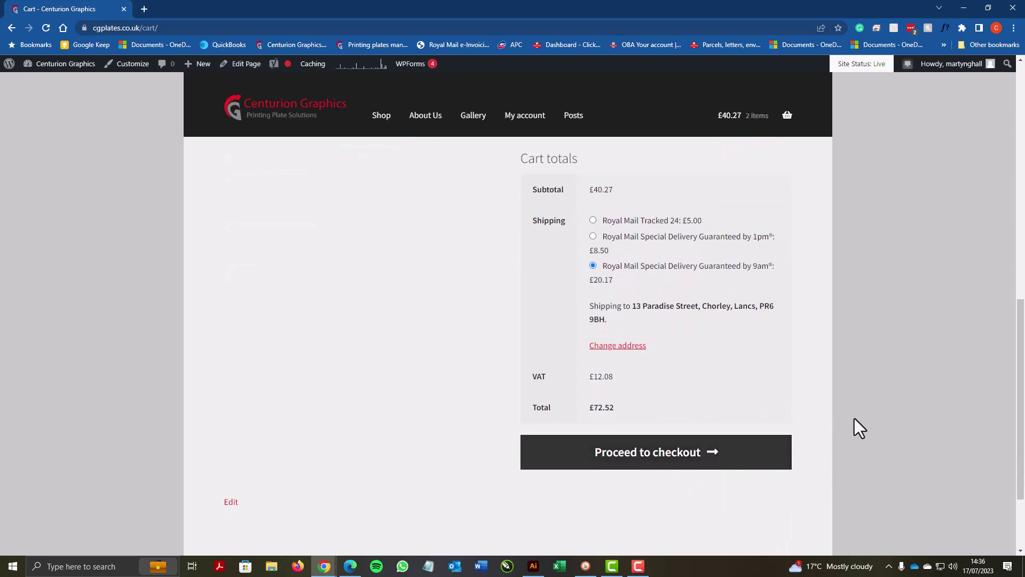